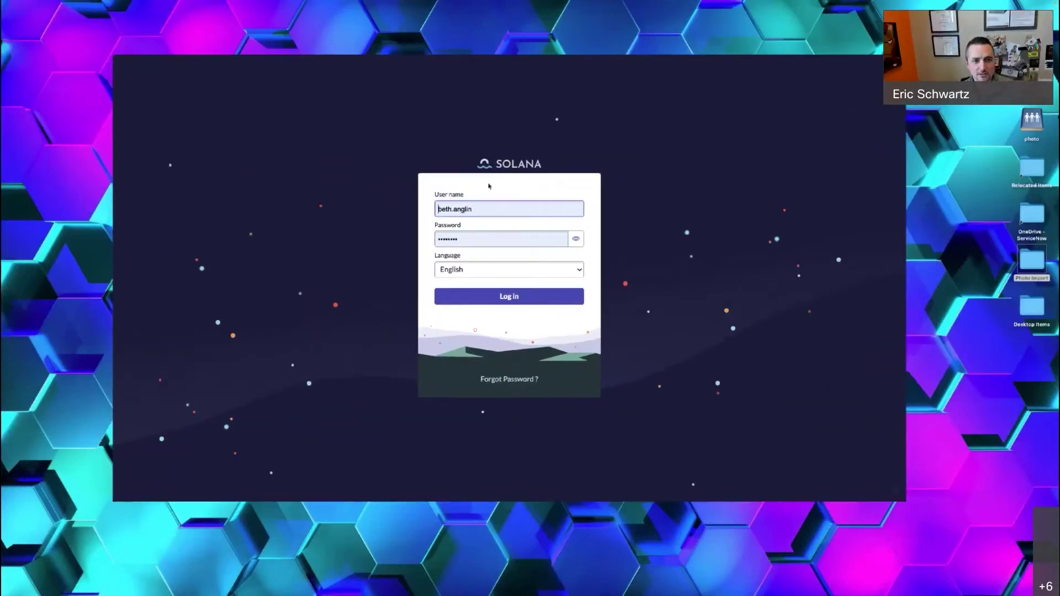
- Log in with the prefilled user name and password, keeping English as the language
click(507, 295)
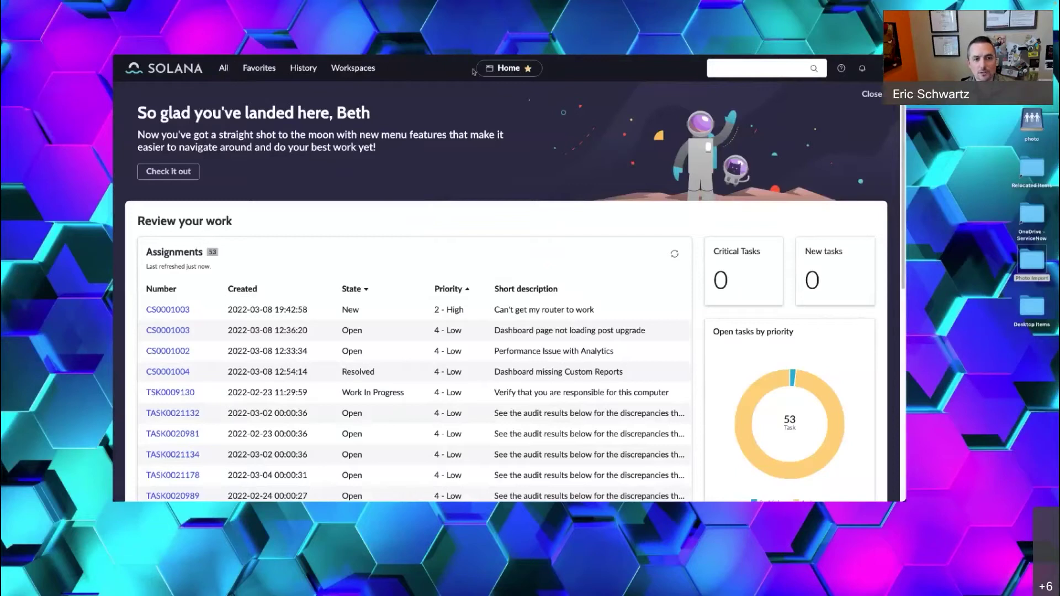
- Pin the All navigation menu beside the page and unpin it again
click(223, 71)
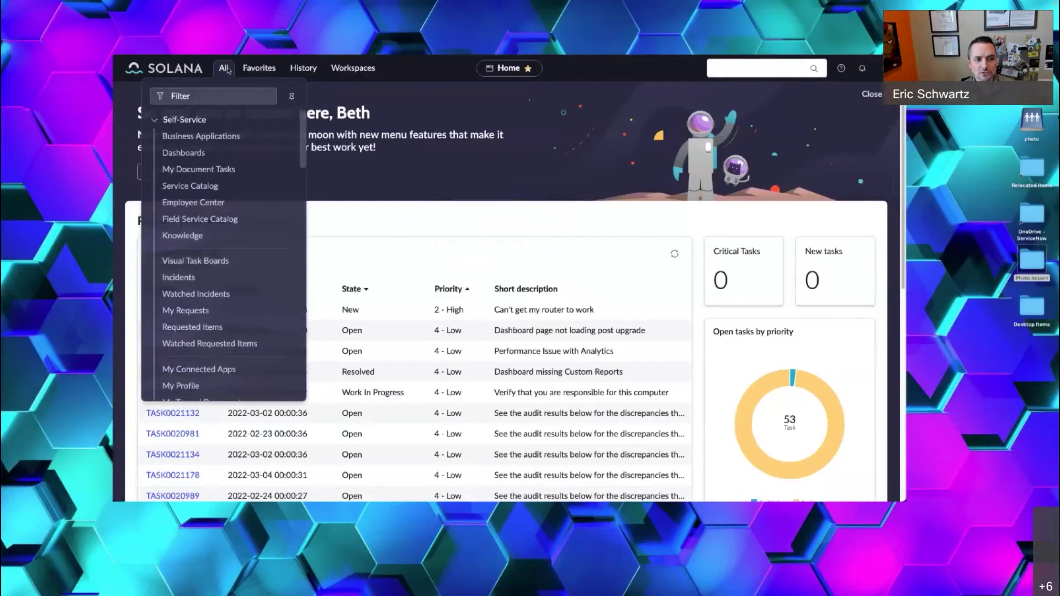
click(293, 97)
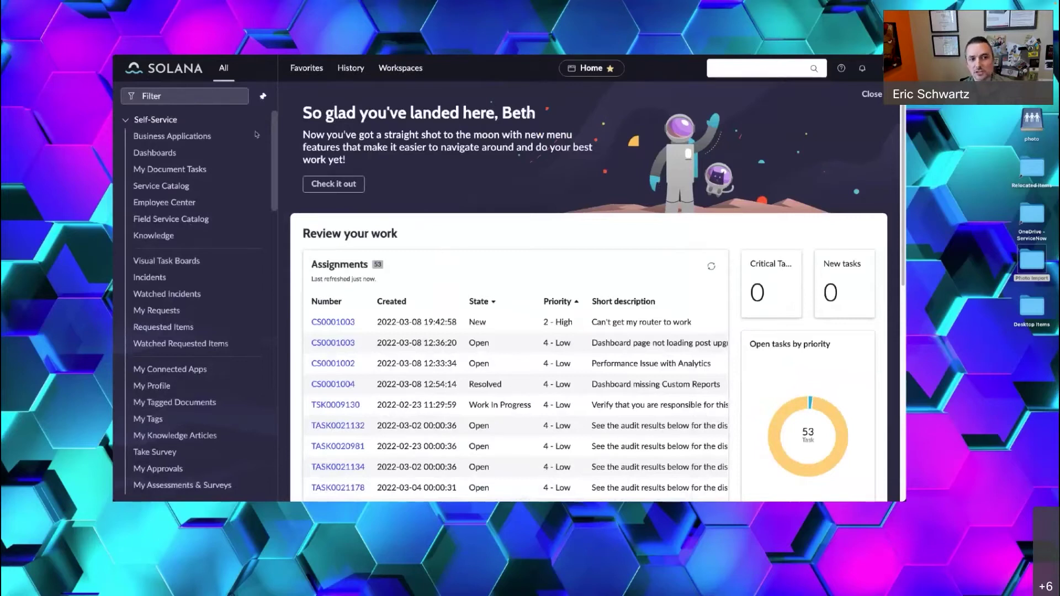
click(263, 96)
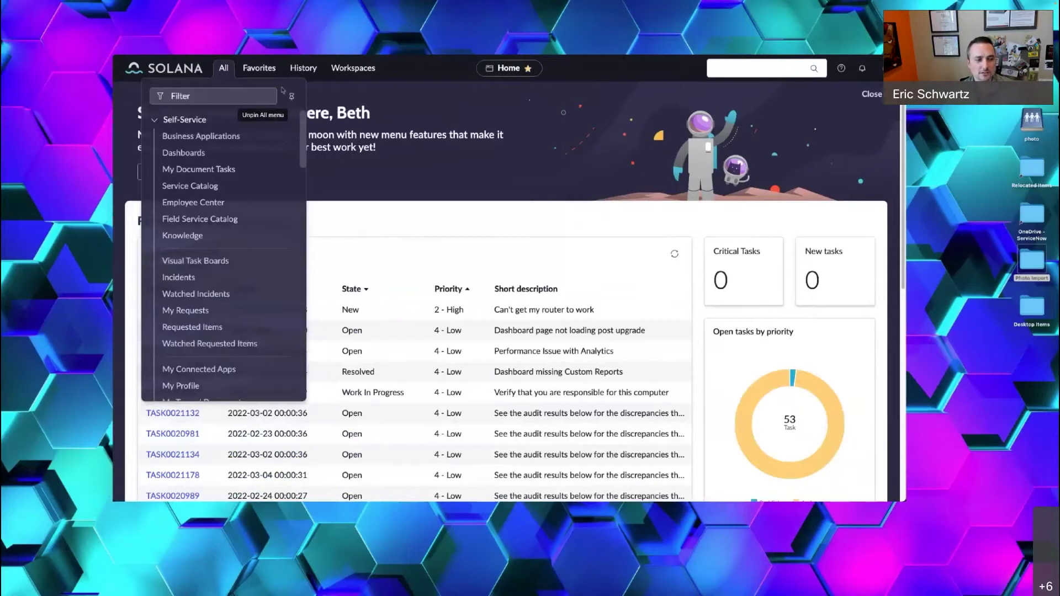
- Look through the favorites and the history, and open the Incidents list from the favorites
click(259, 69)
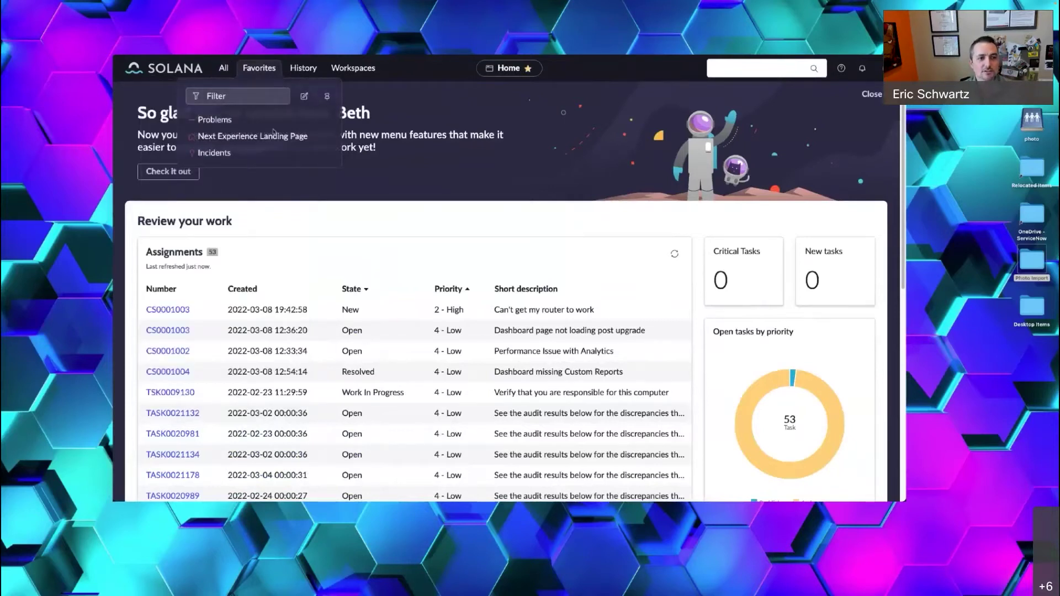
click(305, 68)
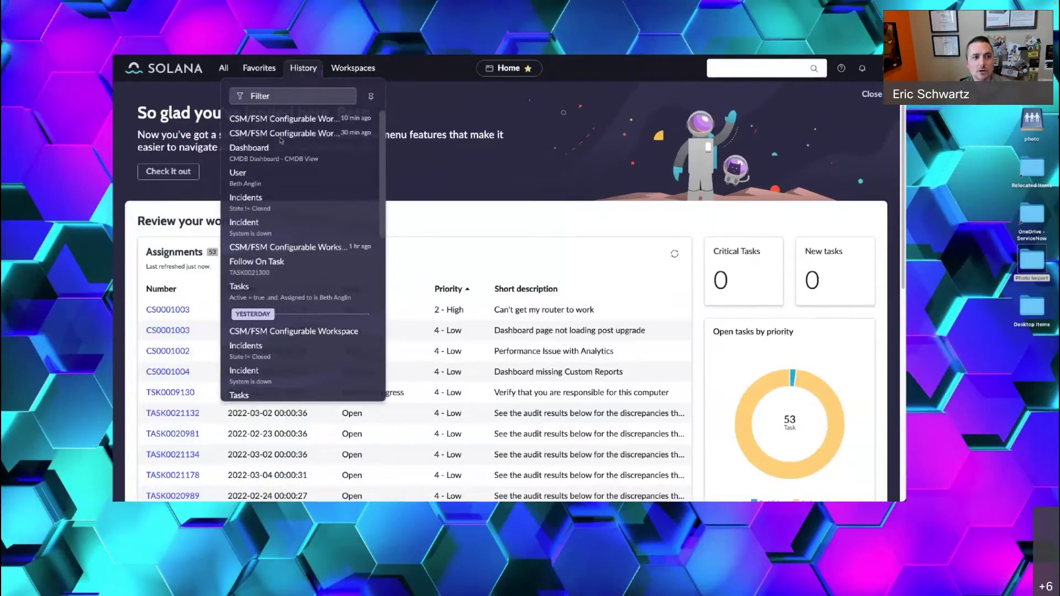
click(258, 69)
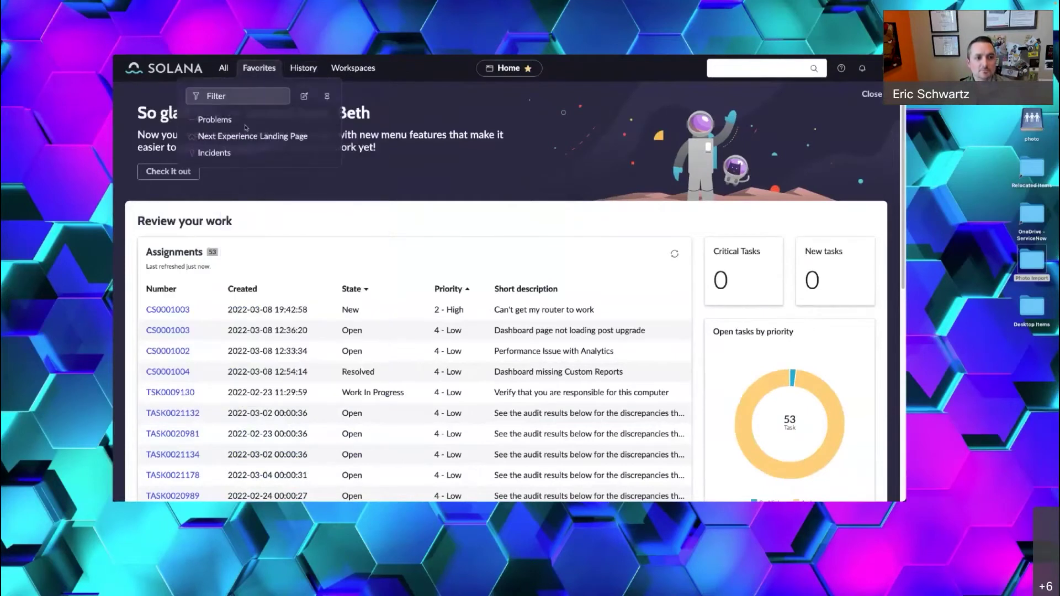
click(232, 152)
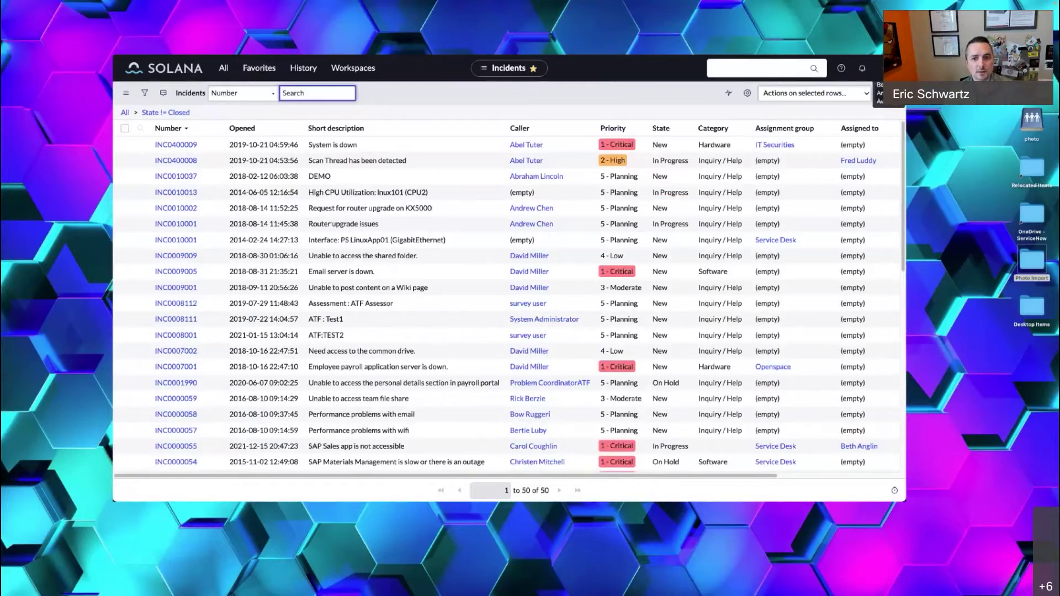
- Turn on compact spacing mode and line breaks in lists in the display preferences
click(889, 68)
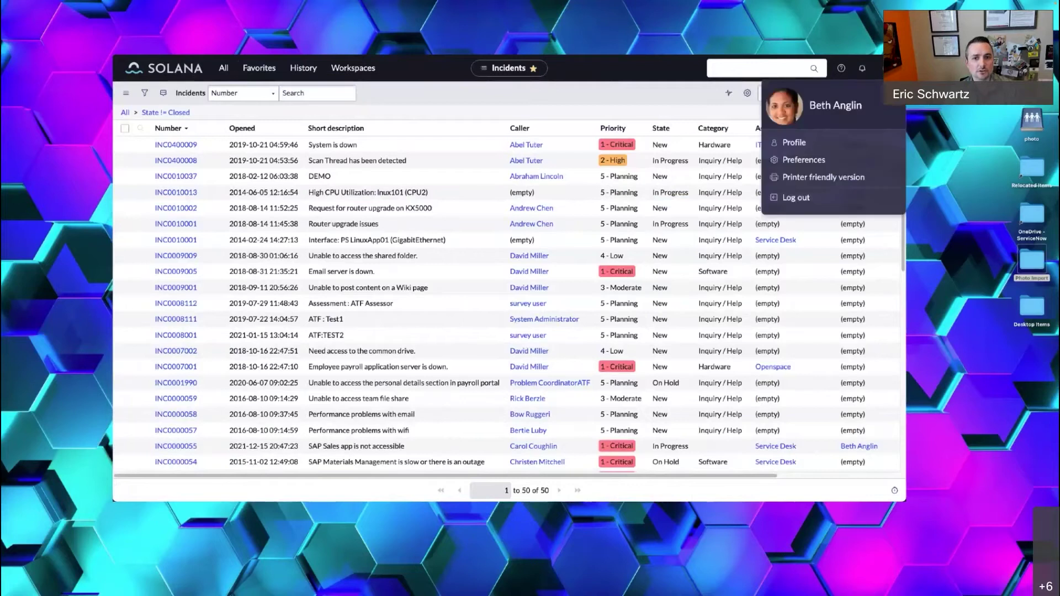
click(813, 164)
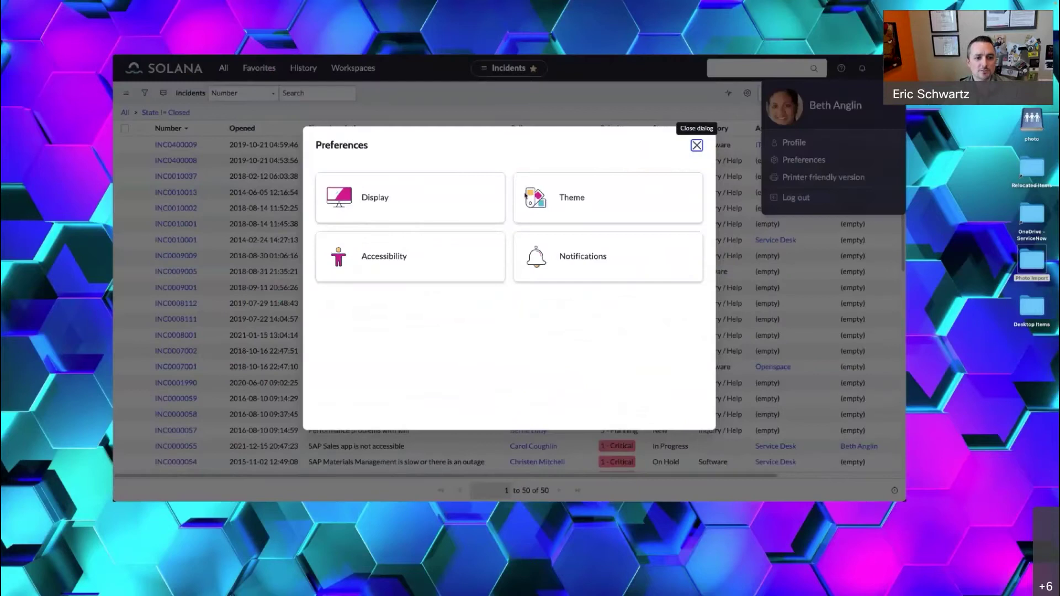
click(425, 202)
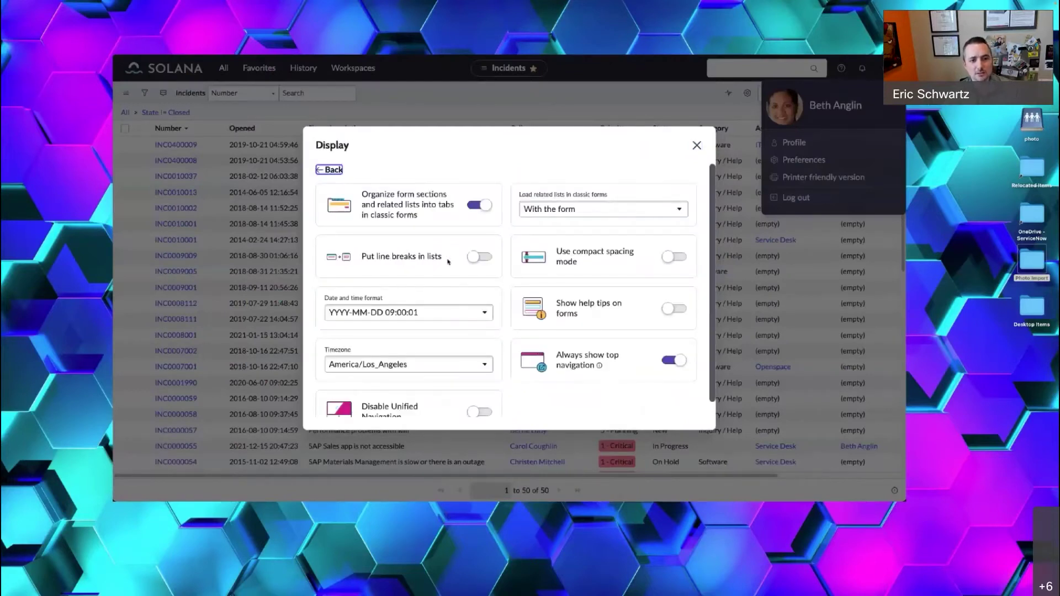
click(673, 257)
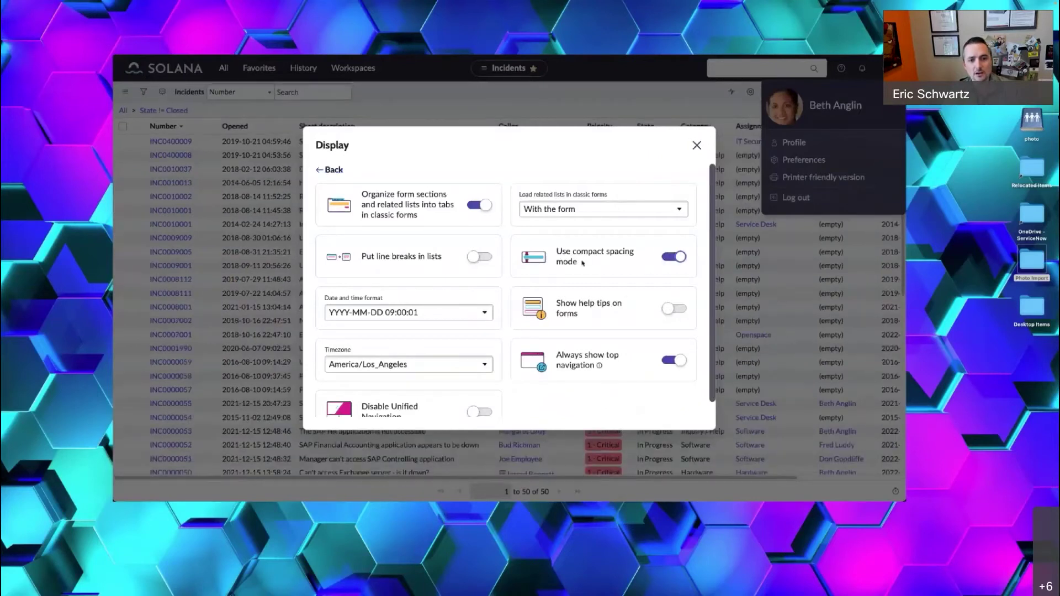
click(479, 257)
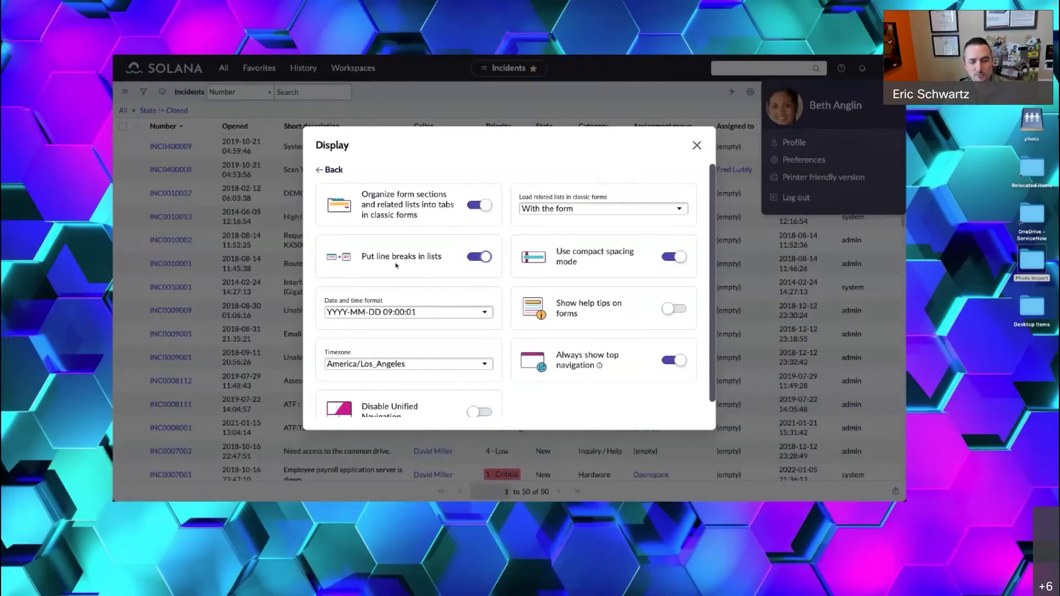
click(696, 146)
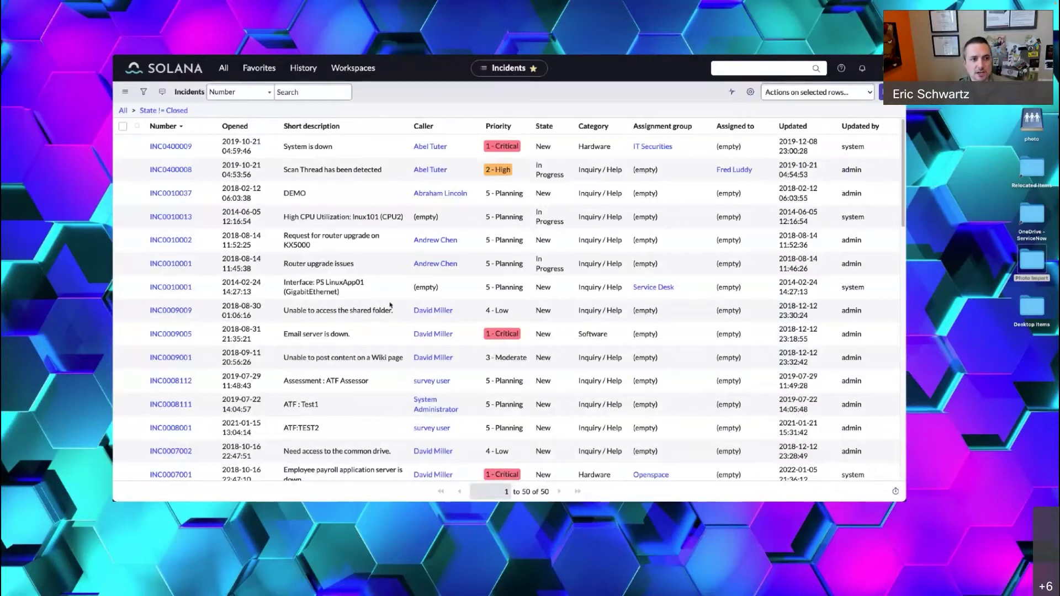
- Open the Next Experience Landing Page from the favorites
click(257, 70)
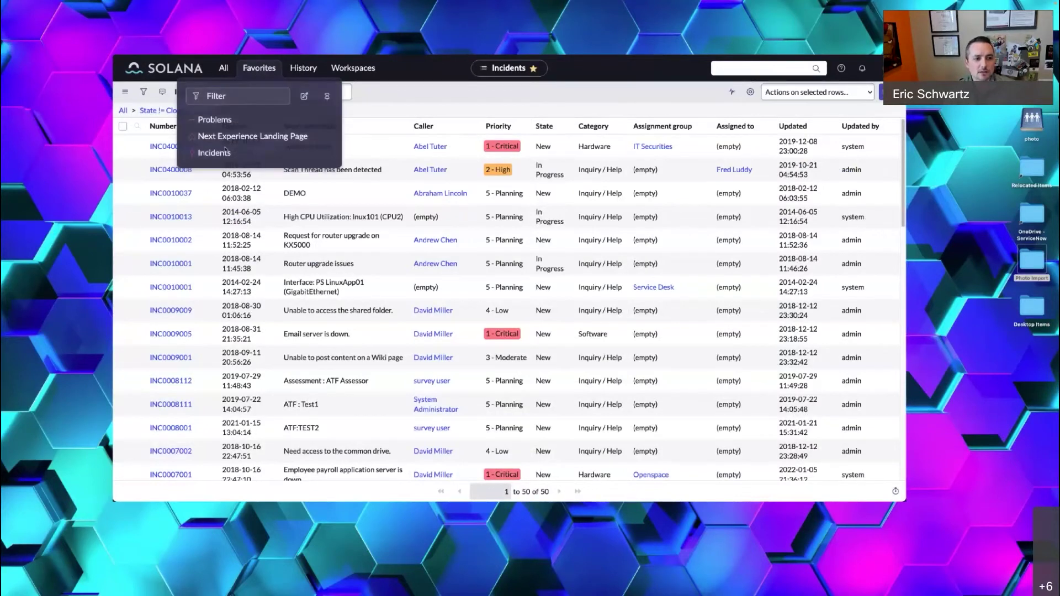
click(242, 138)
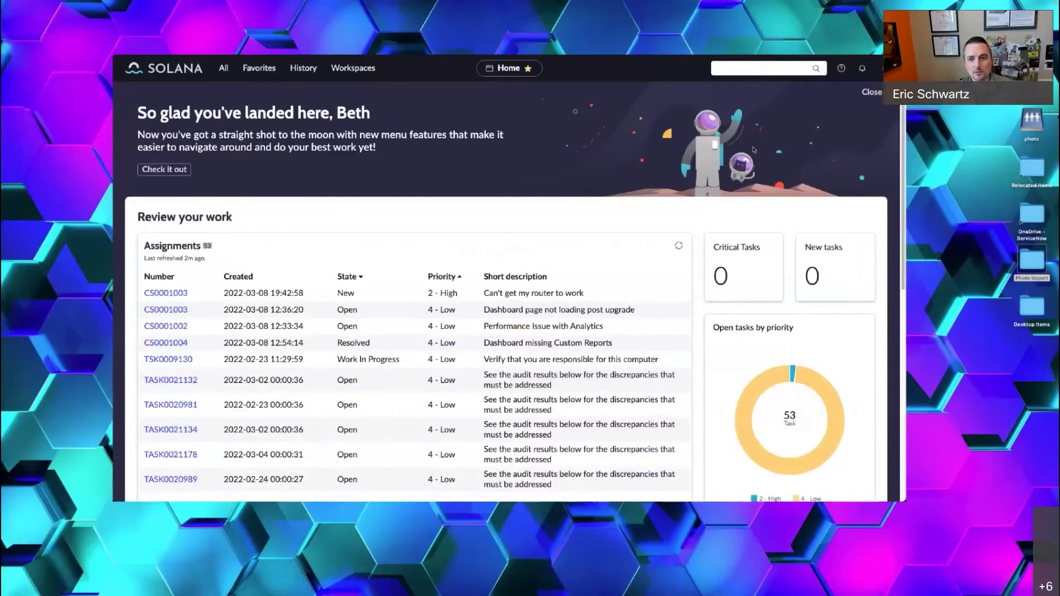
- Try the Dark theme in the user preferences and switch back to the Default theme
click(875, 77)
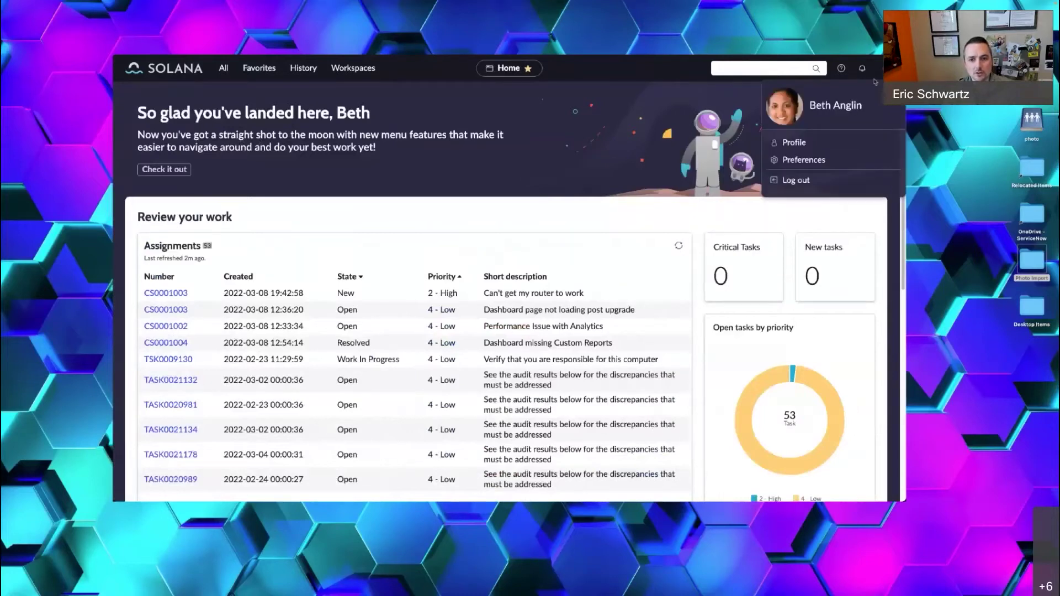
click(802, 160)
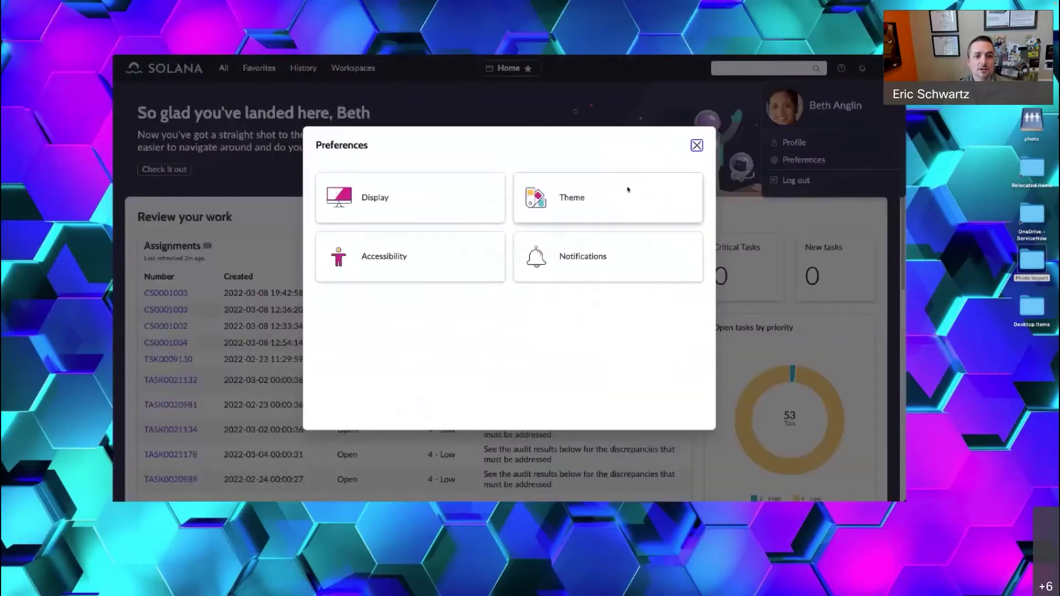
click(624, 194)
click(563, 244)
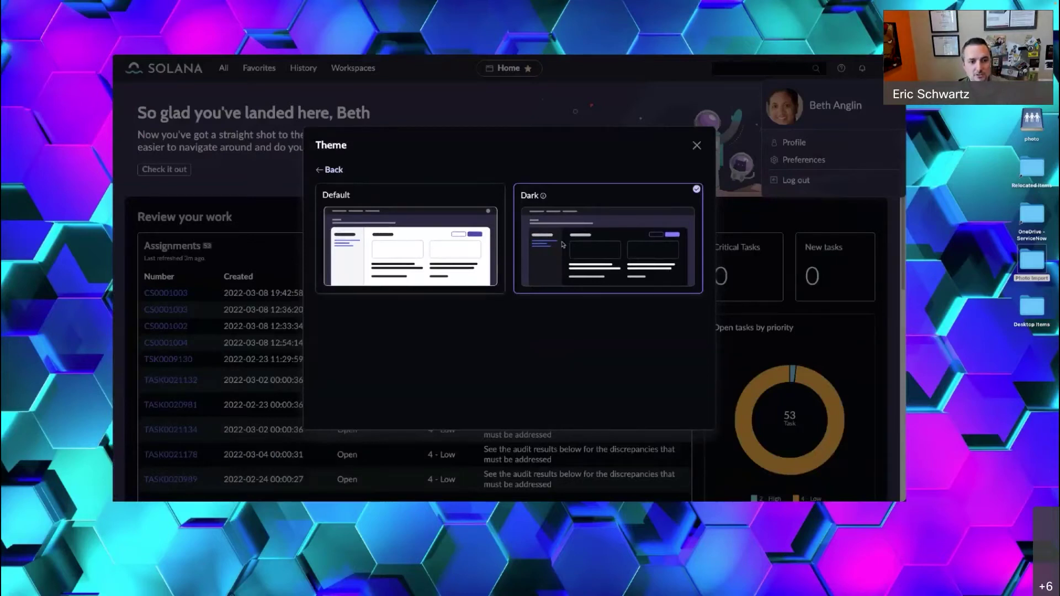
click(415, 236)
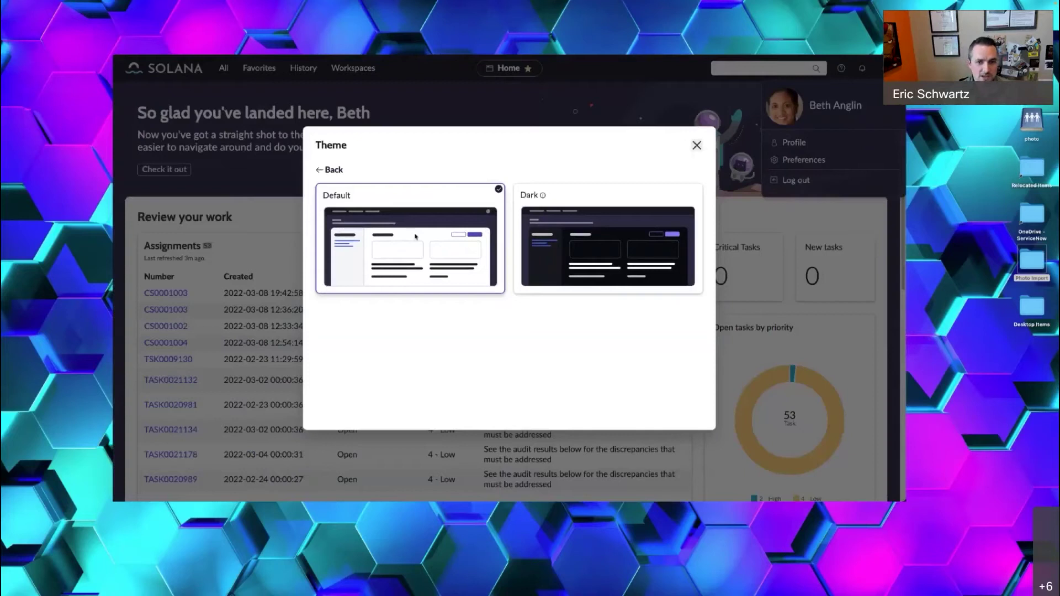
click(696, 146)
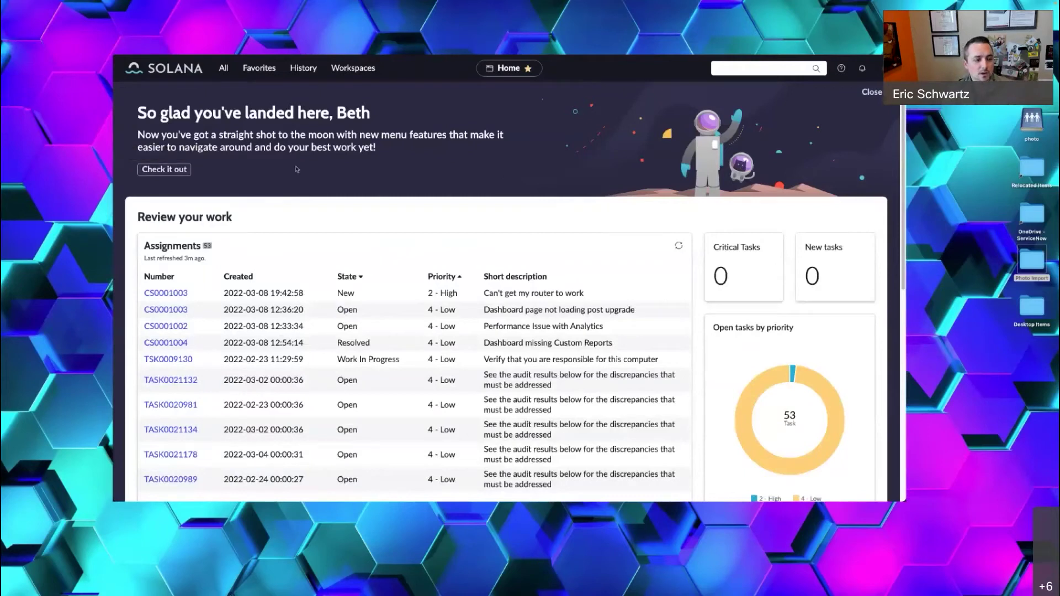
- Look through the first three pages of the landing page's introduction to the new menu features
click(171, 171)
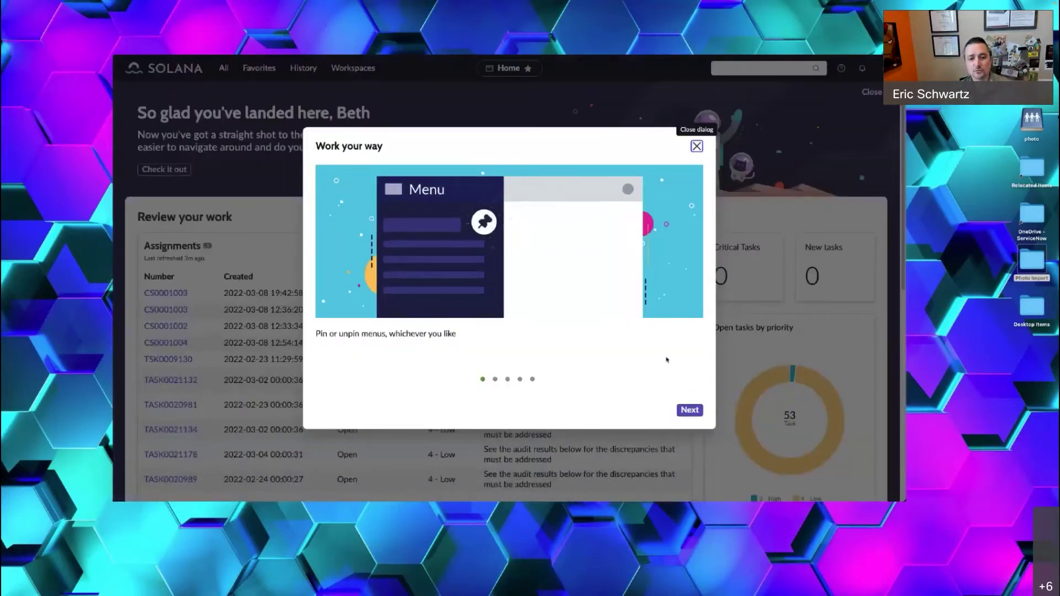
click(691, 410)
click(690, 410)
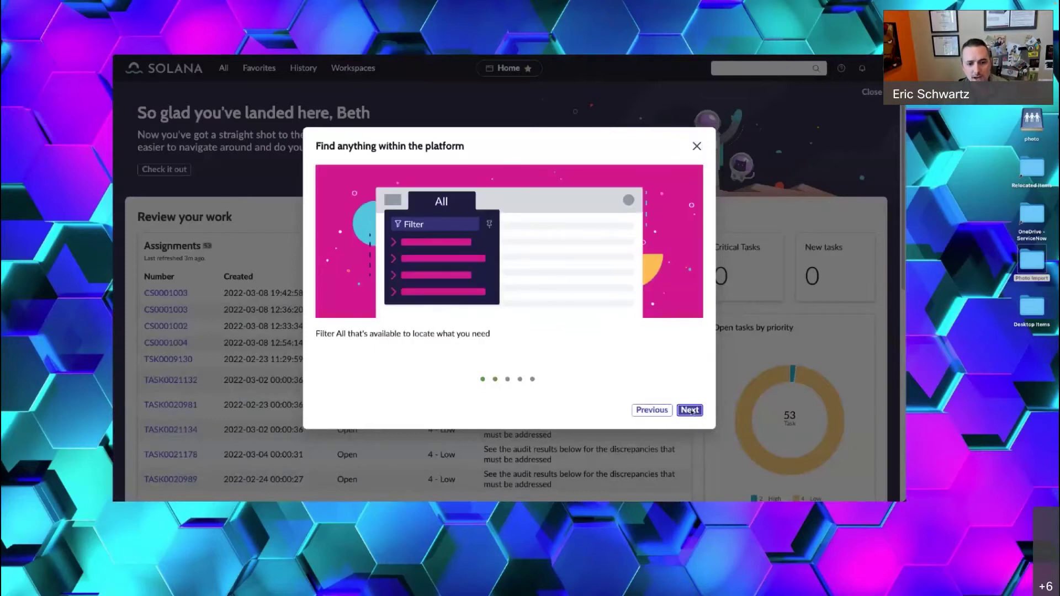
click(690, 410)
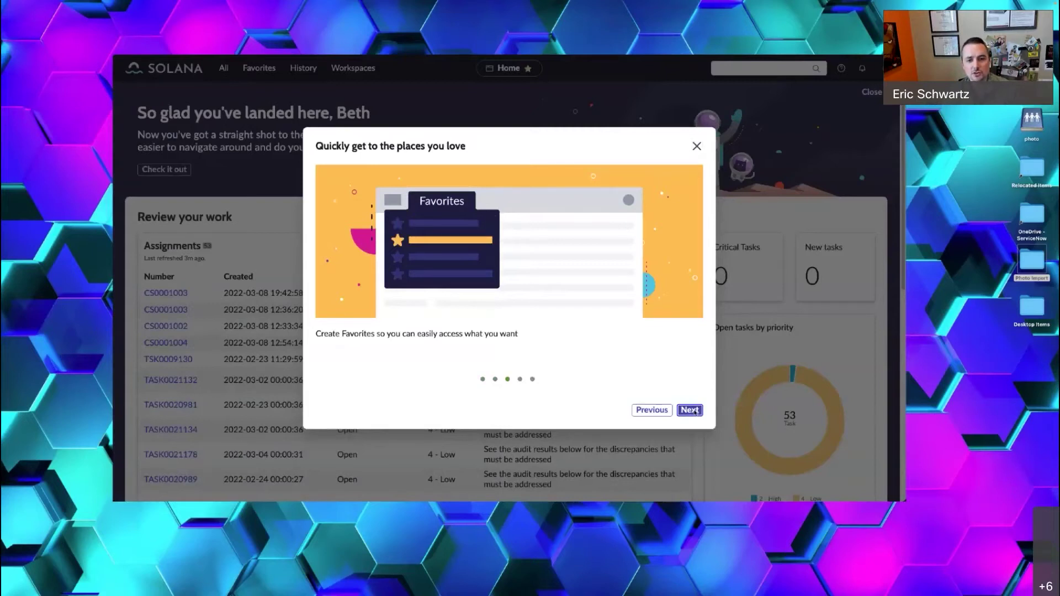
click(696, 147)
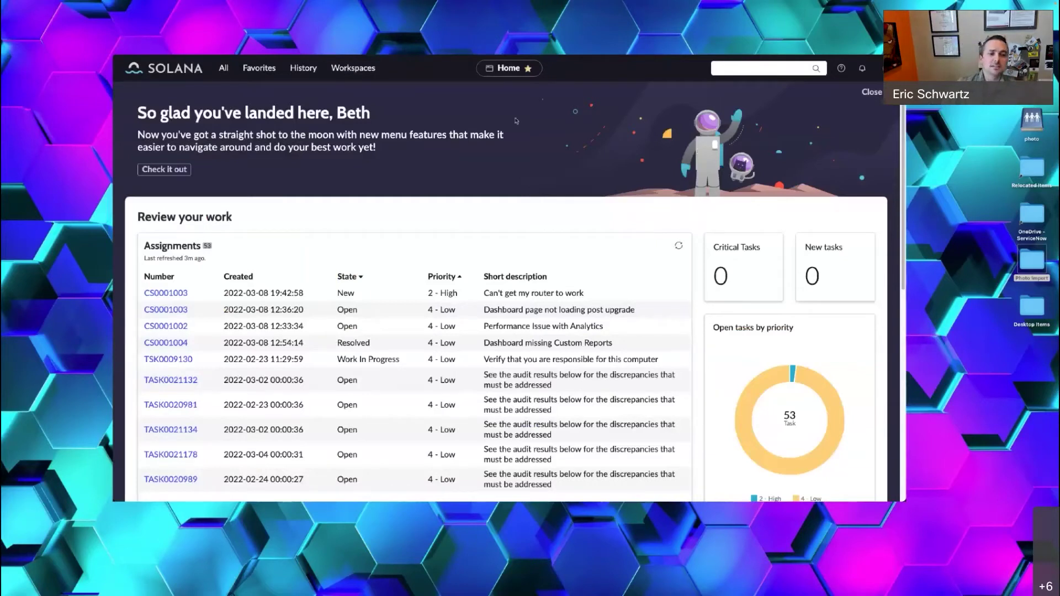
- Open the CSM/FSM Configurable Workspace, add it to the favorites and reopen it from there
click(362, 70)
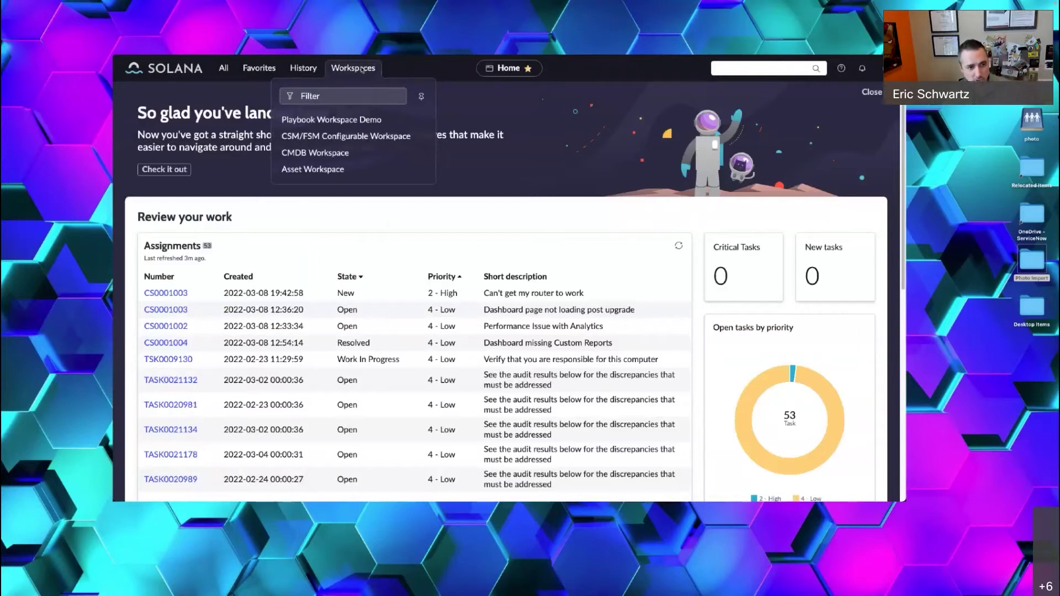
click(315, 138)
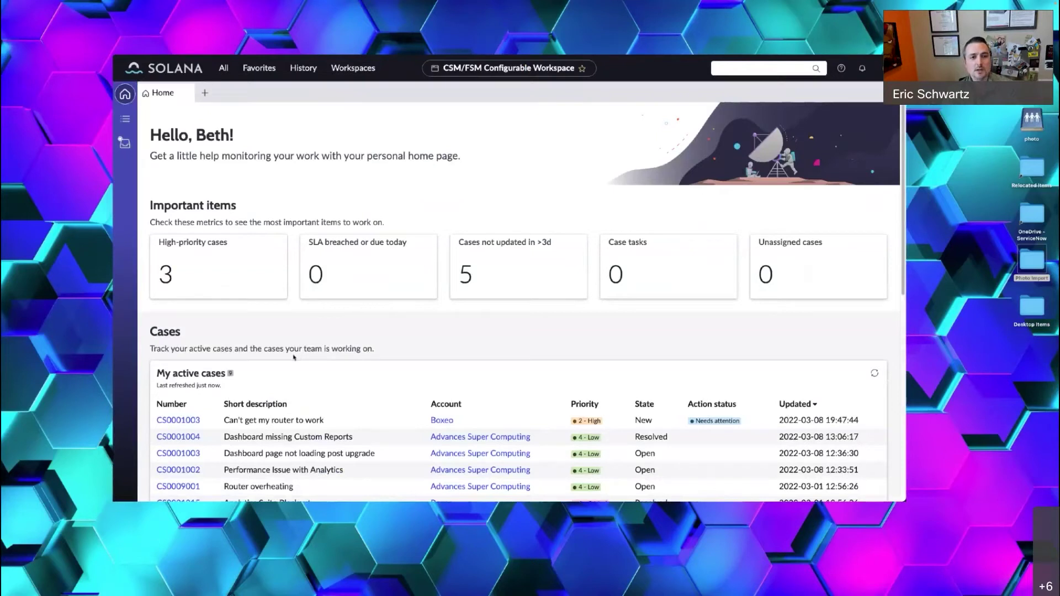
click(583, 69)
click(259, 68)
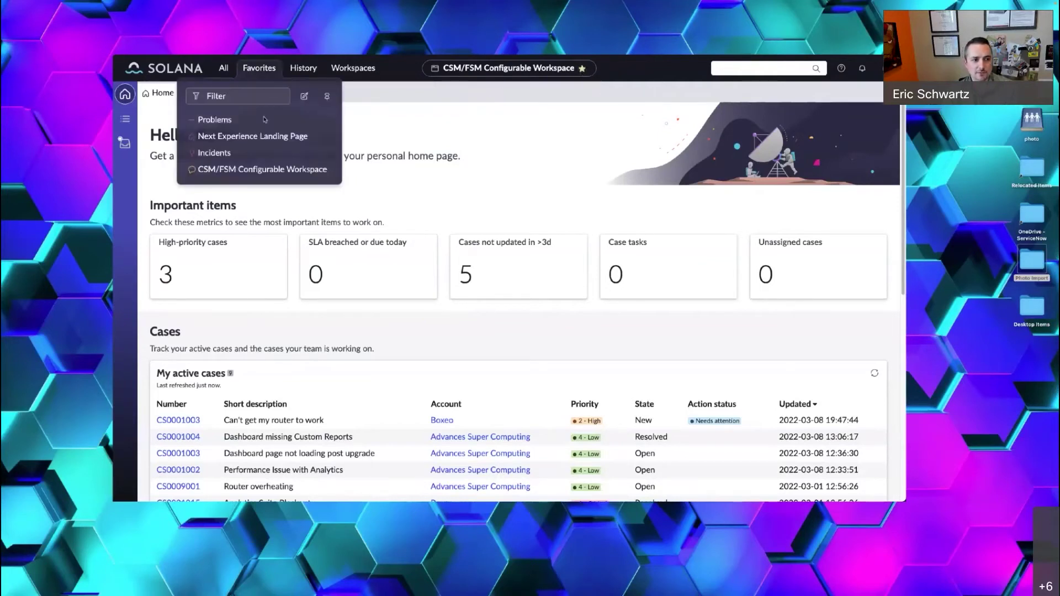
click(259, 170)
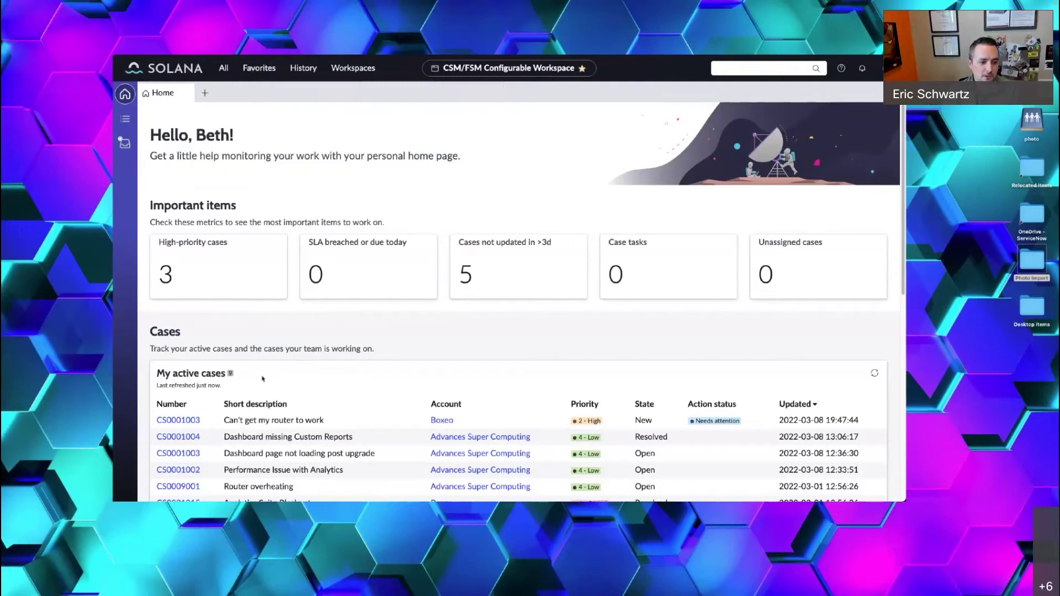
- Open the active case "Can't get my router to work" and close its Special Handling Notes
click(177, 421)
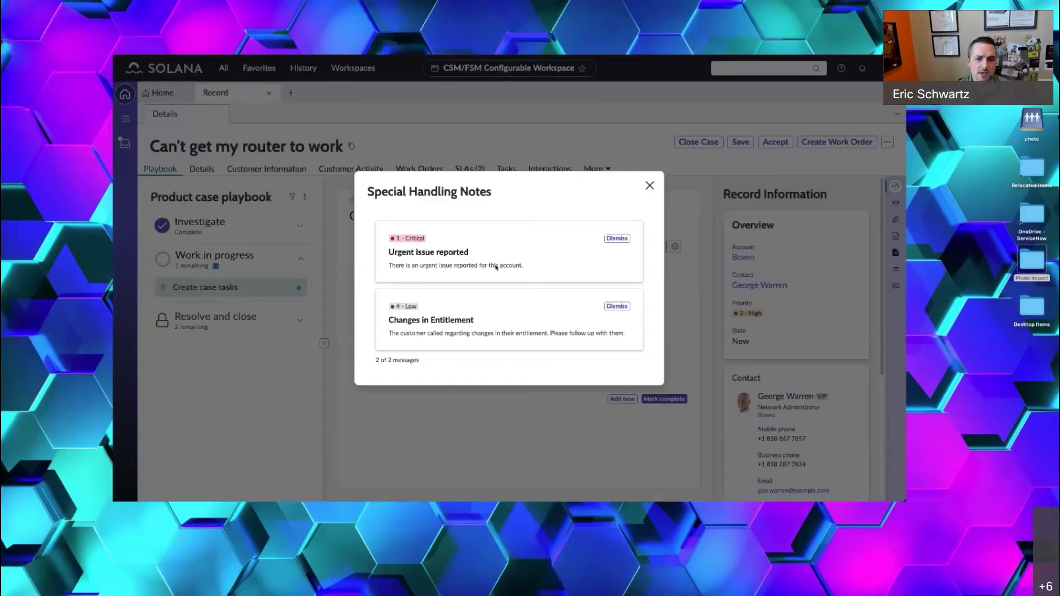
click(650, 186)
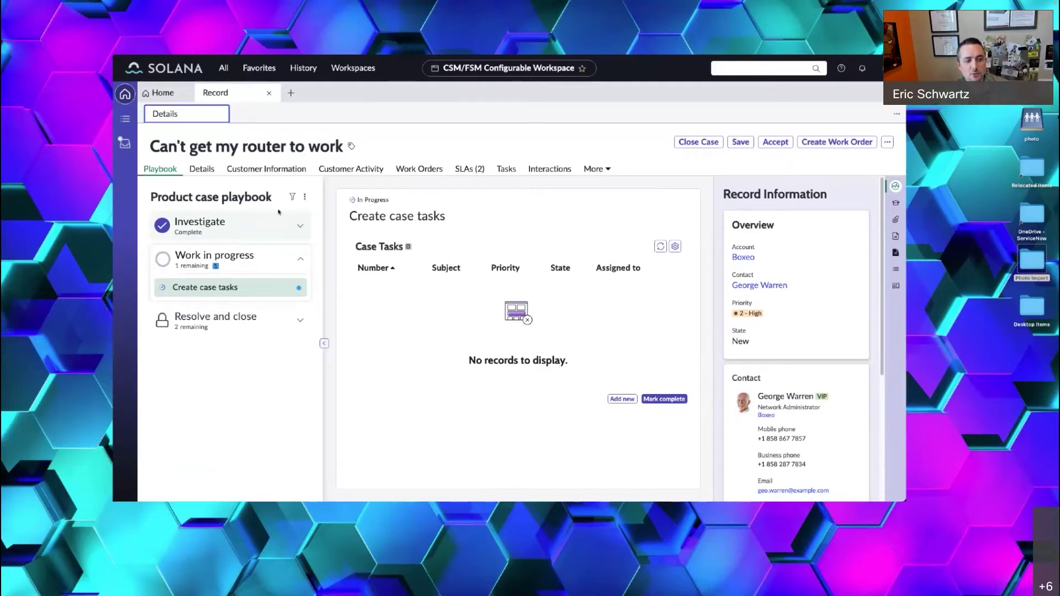
- Expand all stages of the product case playbook and examine its Review case details and Create case tasks activities
click(305, 197)
click(328, 225)
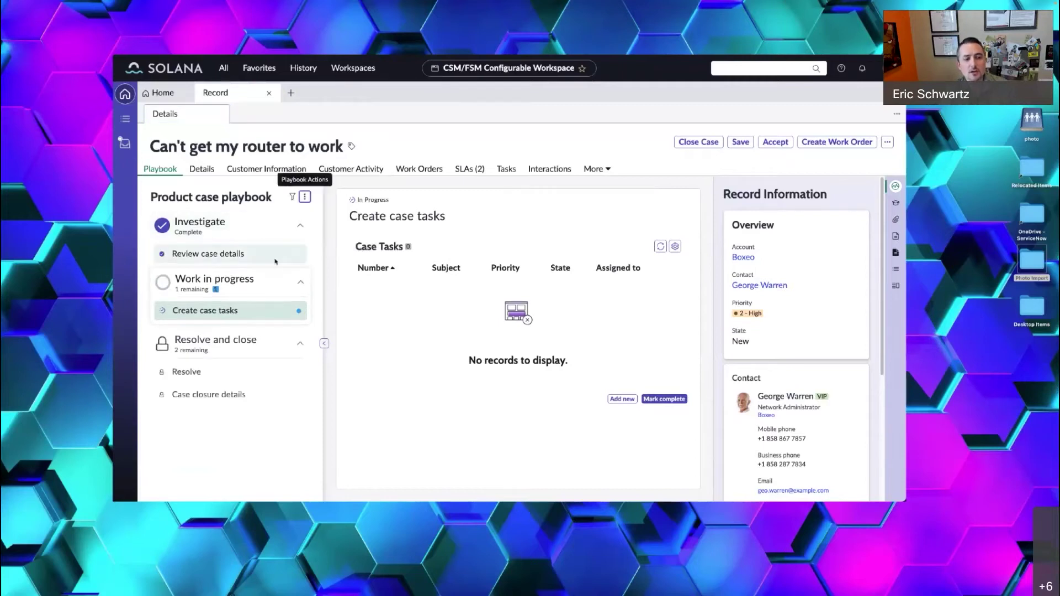
click(230, 253)
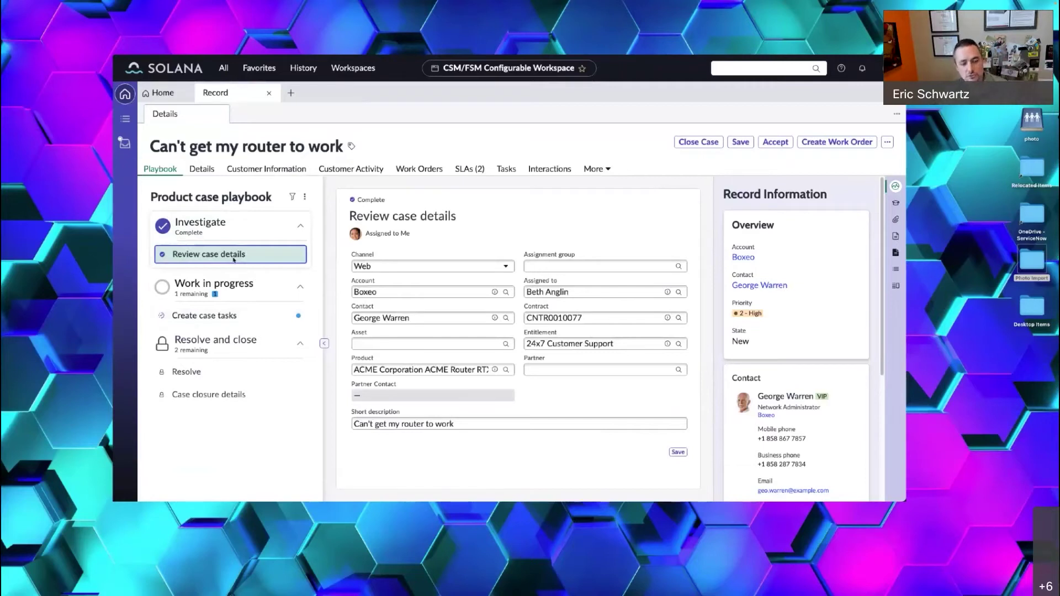
click(247, 317)
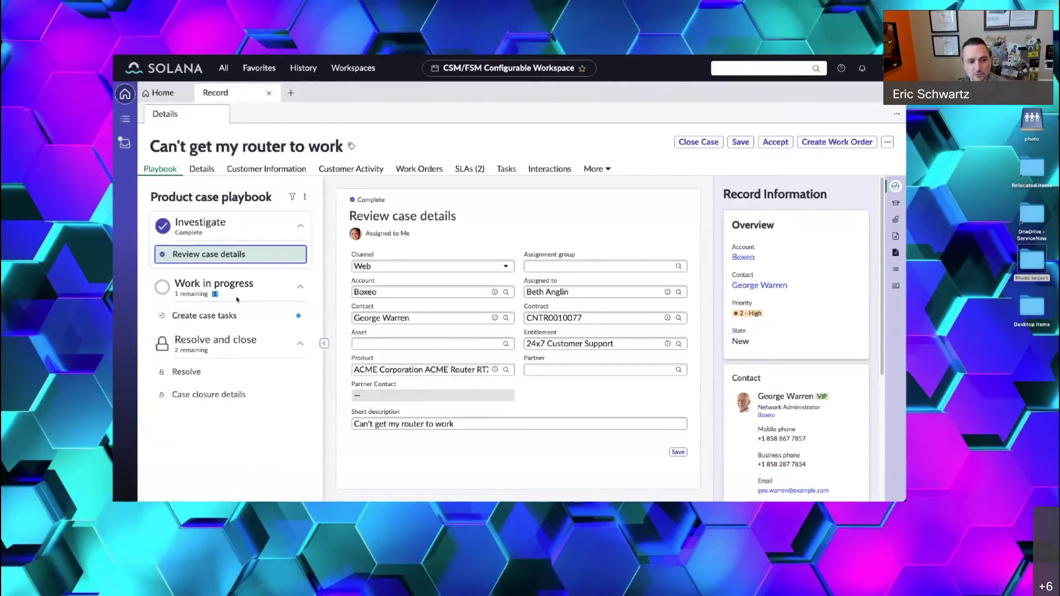
click(238, 315)
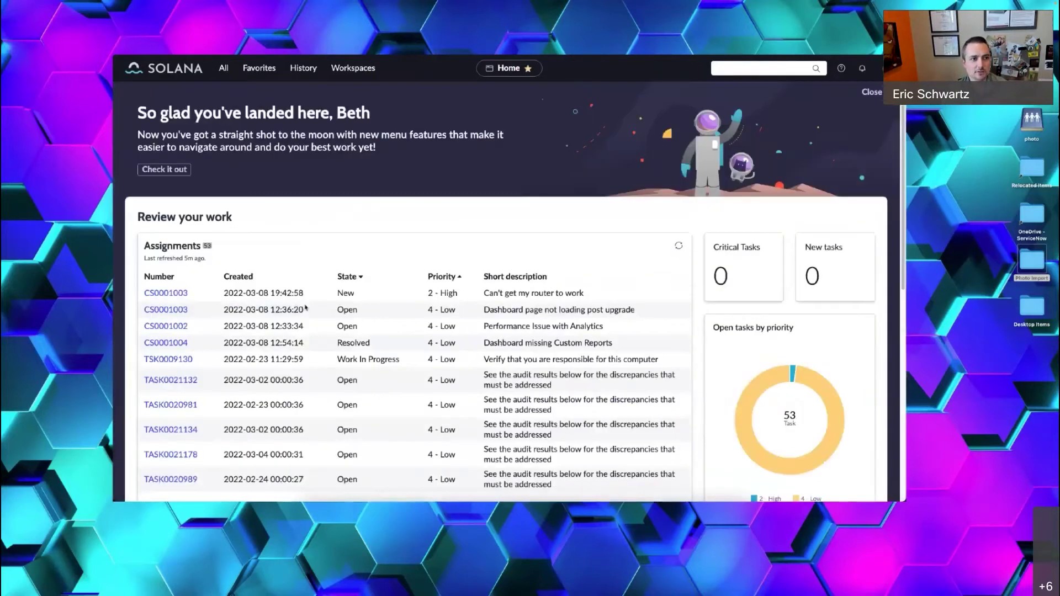